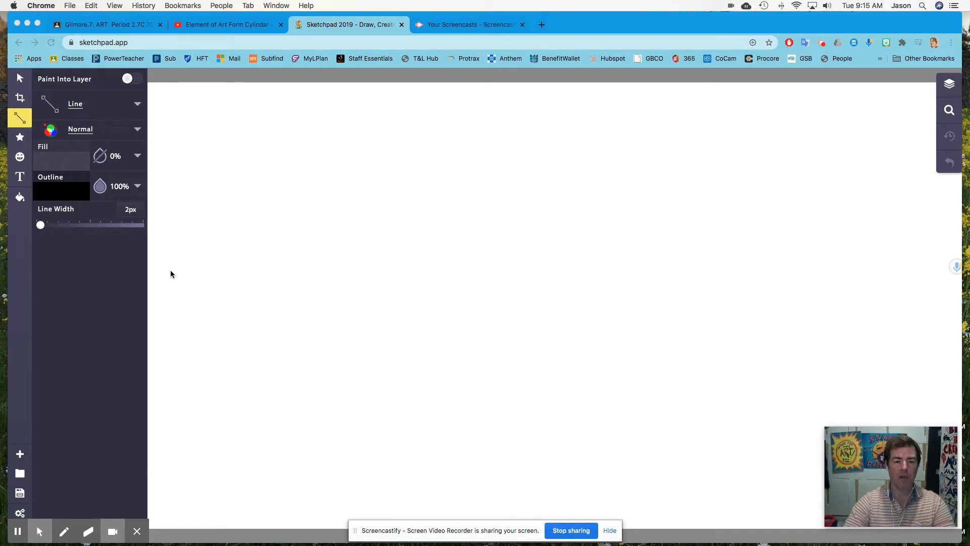
- Draw a nearly horizontal horizon line with the Line tool across the full width of the blank canvas
click(40, 531)
click(137, 531)
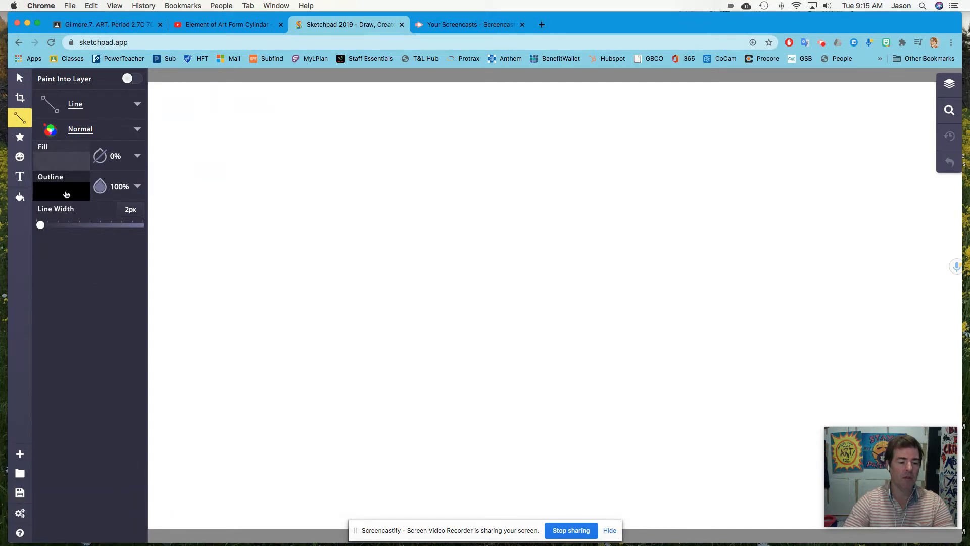
click(162, 272)
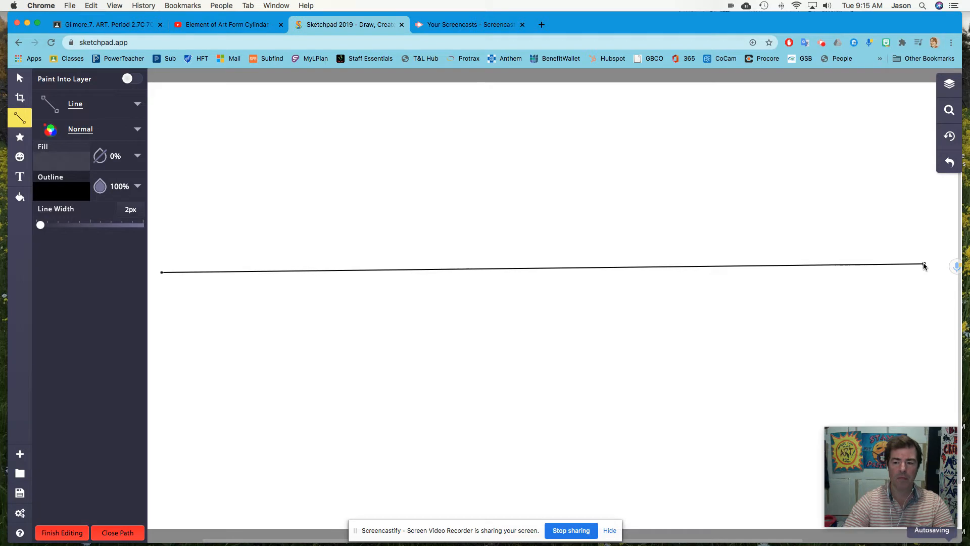
click(923, 264)
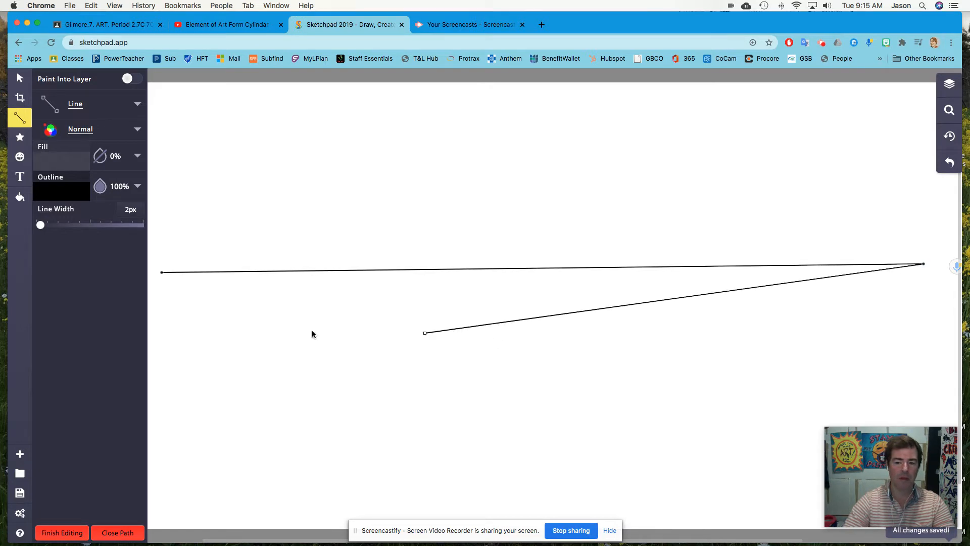
click(69, 534)
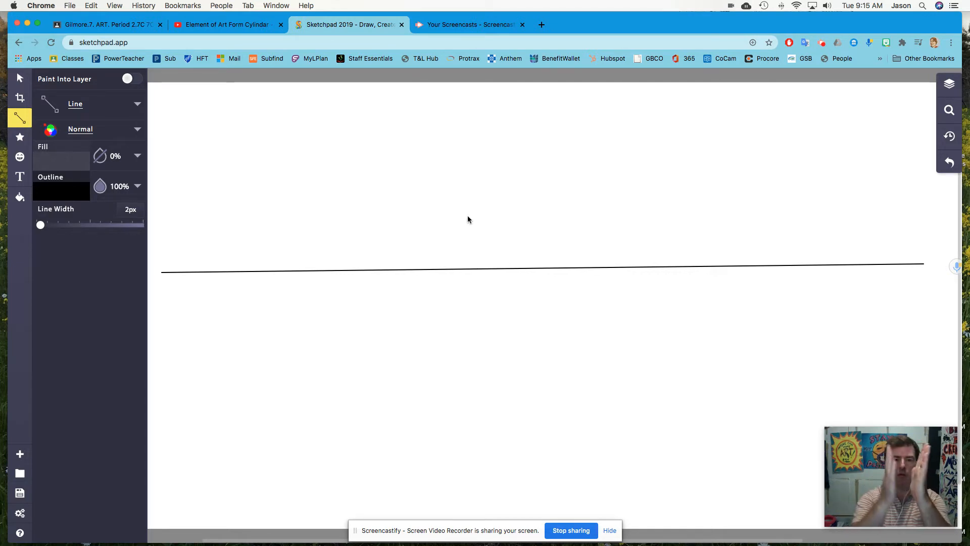
- Draw two separate parallel vertical lines of equal height crossing the middle of the horizon line as the cylinder's sides
click(435, 201)
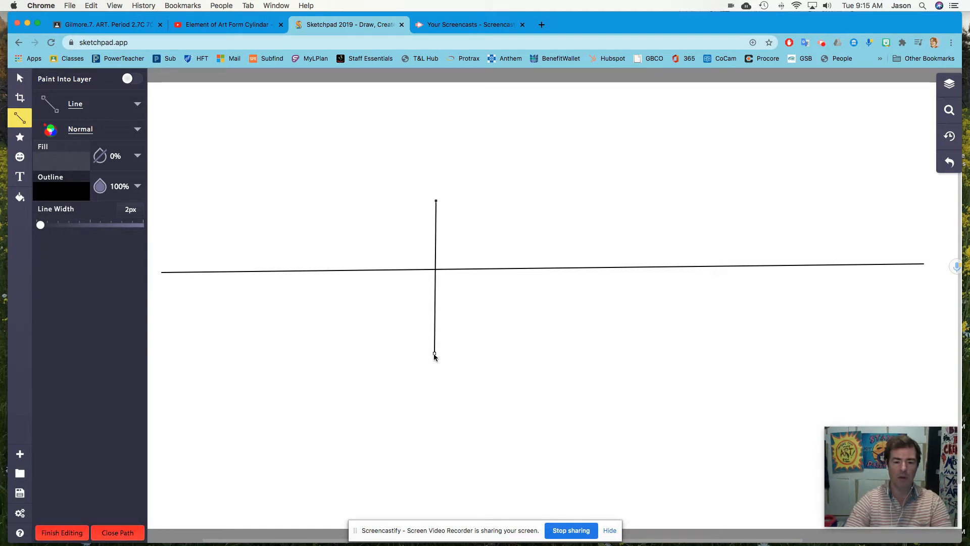
click(438, 355)
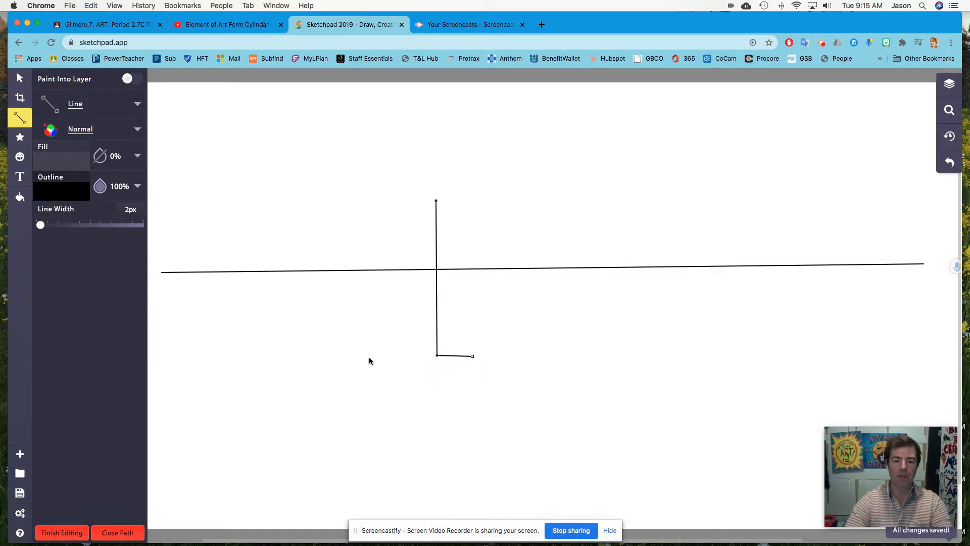
click(63, 532)
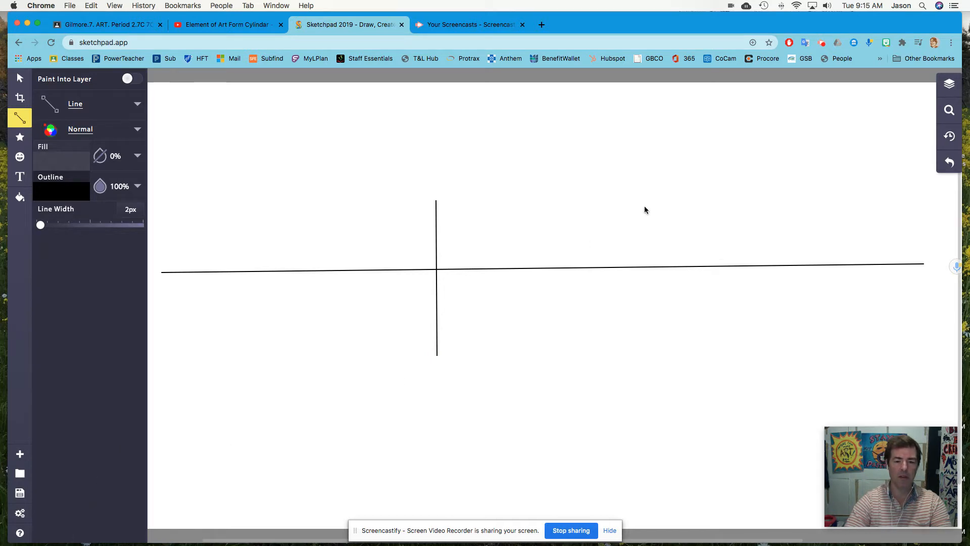
click(568, 199)
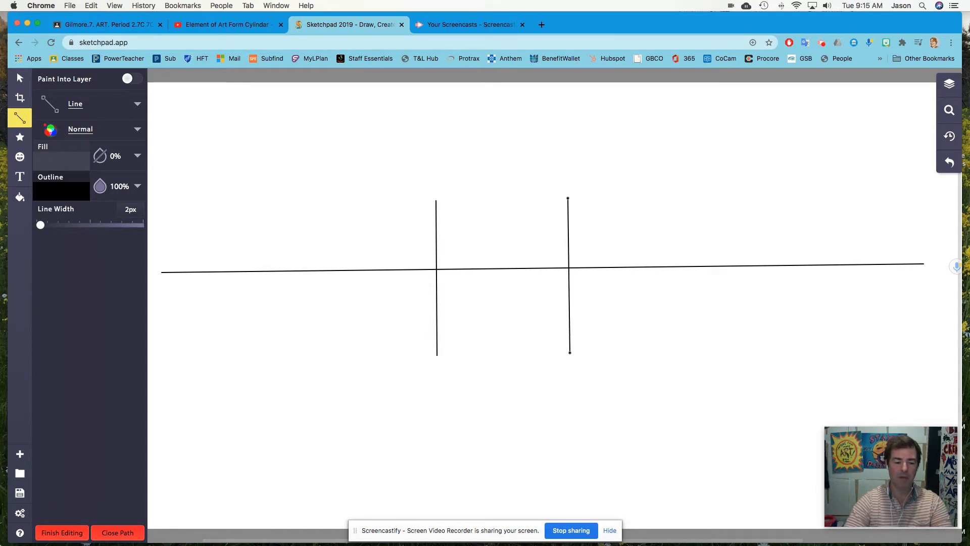
click(62, 534)
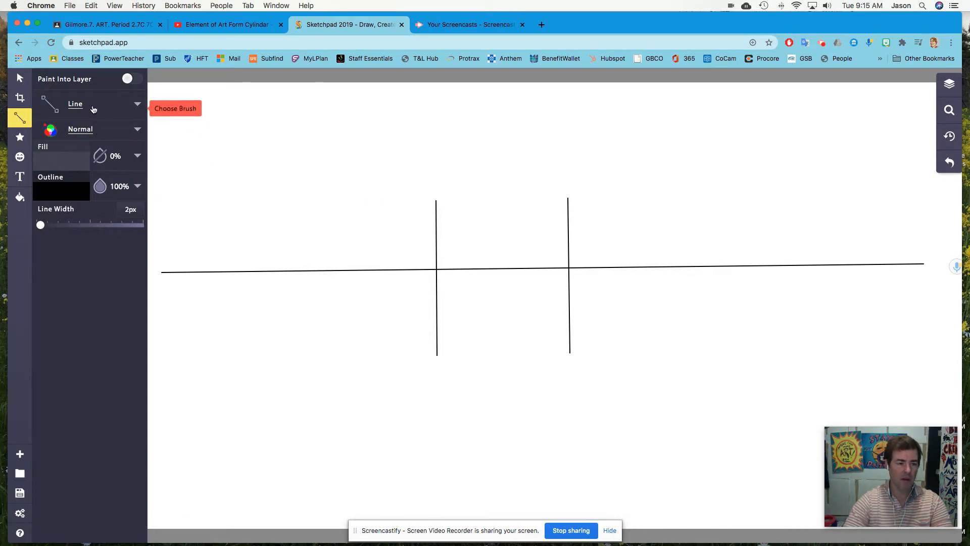
- Draw a flat black ellipse with the Pencil brush joining the upper ends of the two vertical lines, undoing the oversized first attempt
click(137, 105)
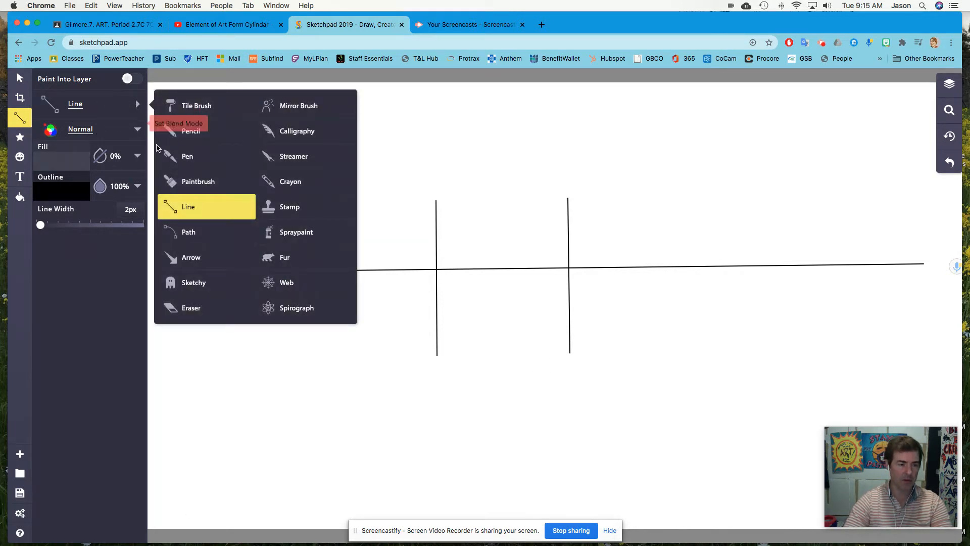
click(191, 132)
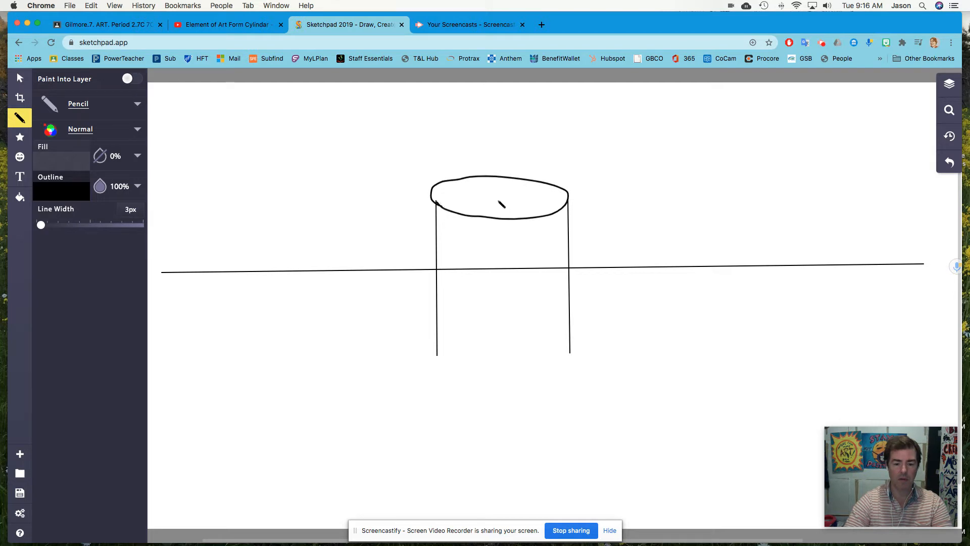
key(super+z)
drag(437, 202, 463, 209)
drag(551, 211, 566, 203)
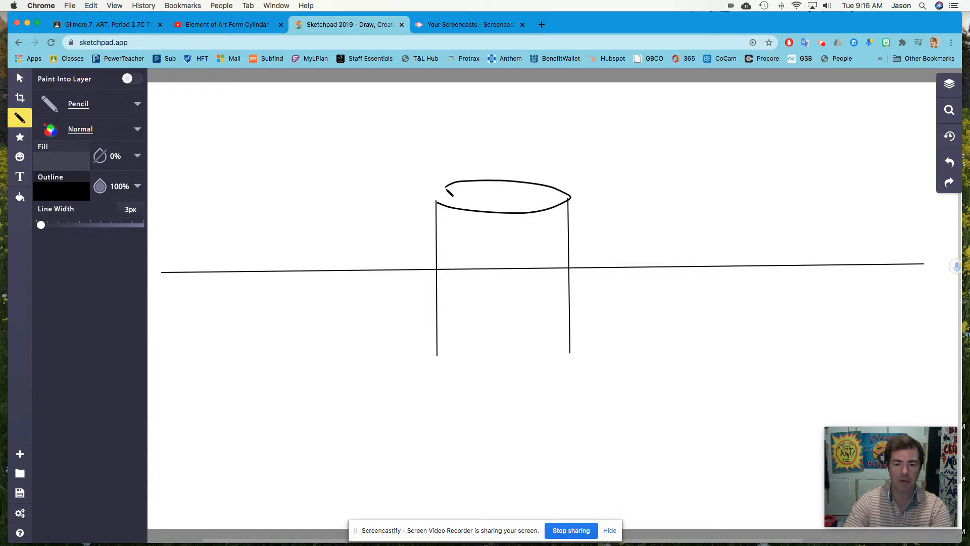
drag(439, 198, 438, 199)
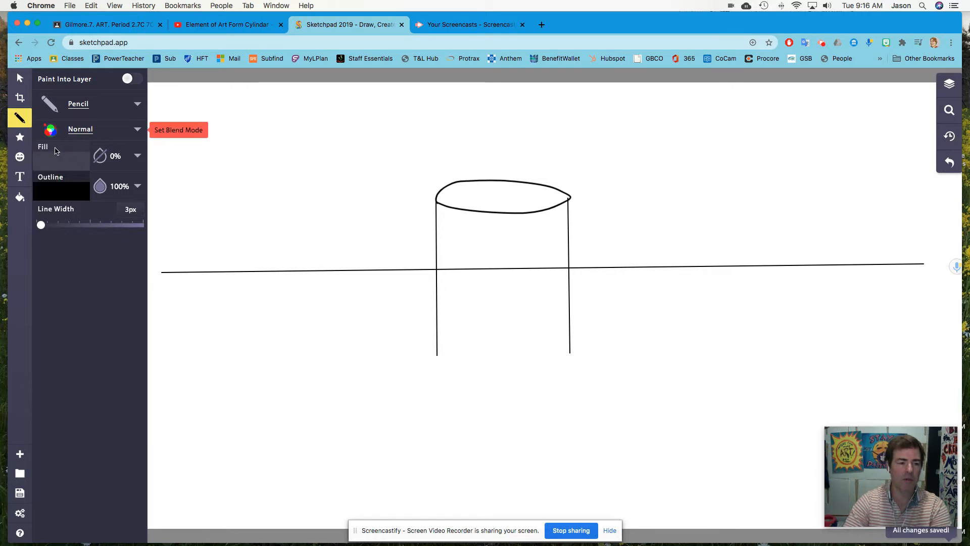
- Set the outline colour to red and trace the front curve of the cylinder's top ellipse
click(50, 191)
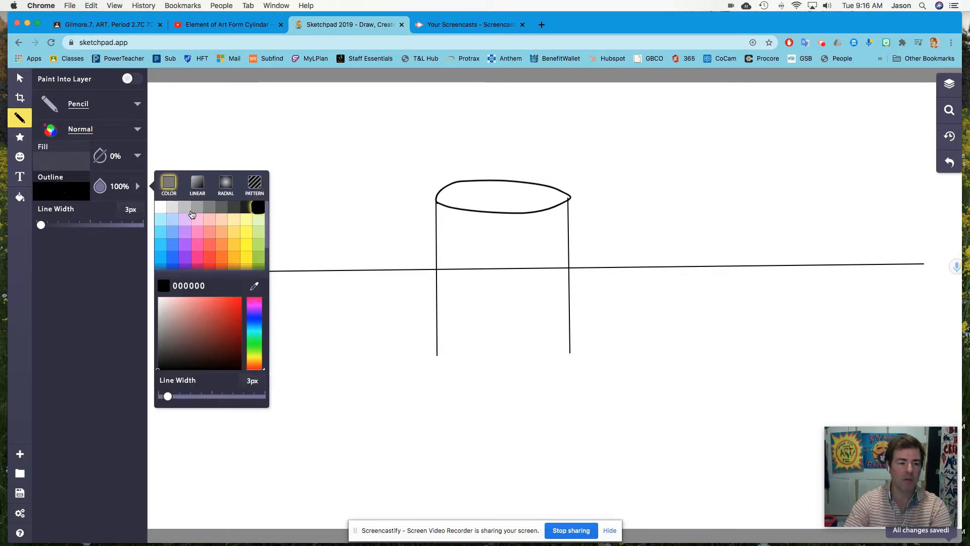
click(211, 261)
drag(437, 204, 486, 217)
drag(567, 208, 528, 218)
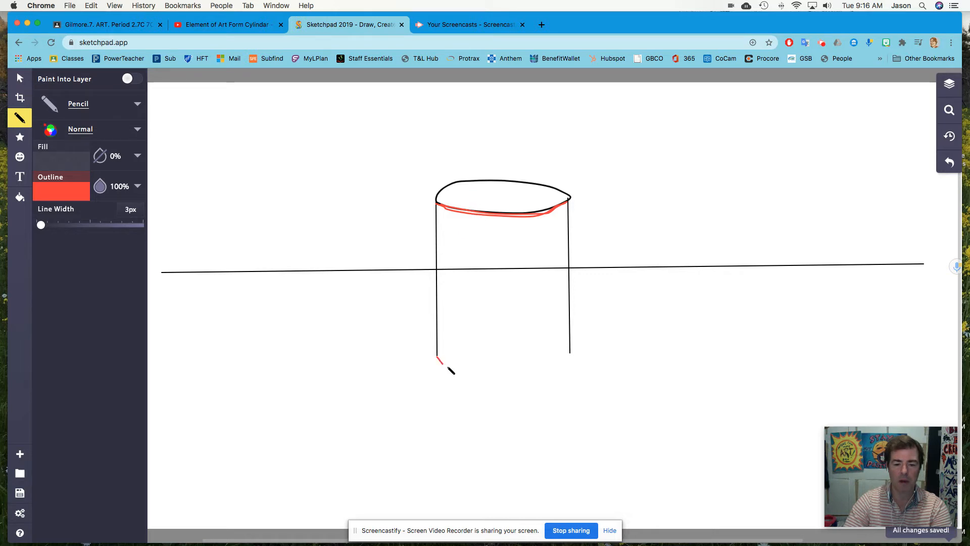
- Draw a red curve joining the lower ends of the vertical lines, matching the top's front curve and undoing uneven attempts
drag(448, 367, 492, 380)
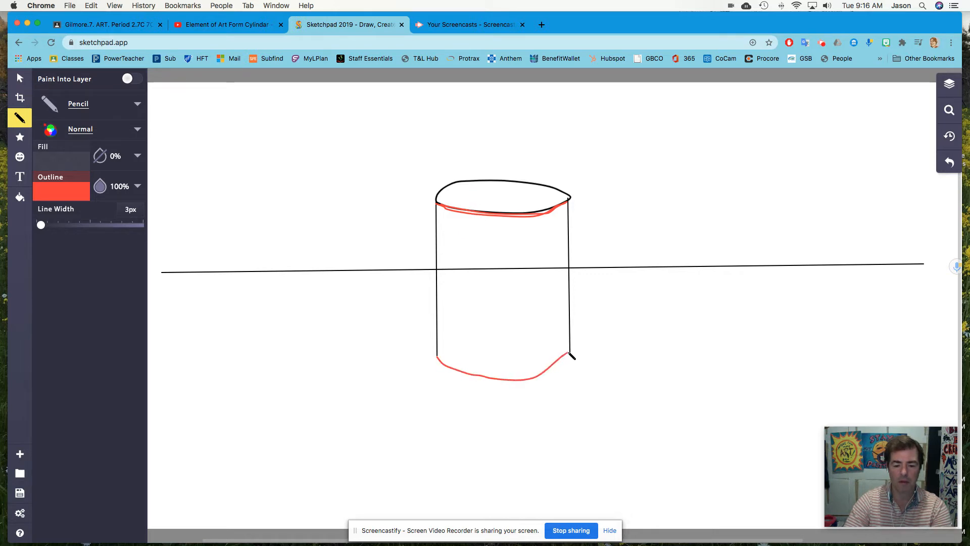
key(super+z)
mouse_move(438, 356)
mouse_down()
mouse_move(500, 321)
mouse_move(572, 354)
mouse_up()
key(super+z)
mouse_move(445, 356)
mouse_down()
mouse_move(594, 358)
mouse_move(576, 357)
mouse_up()
key(super+z)
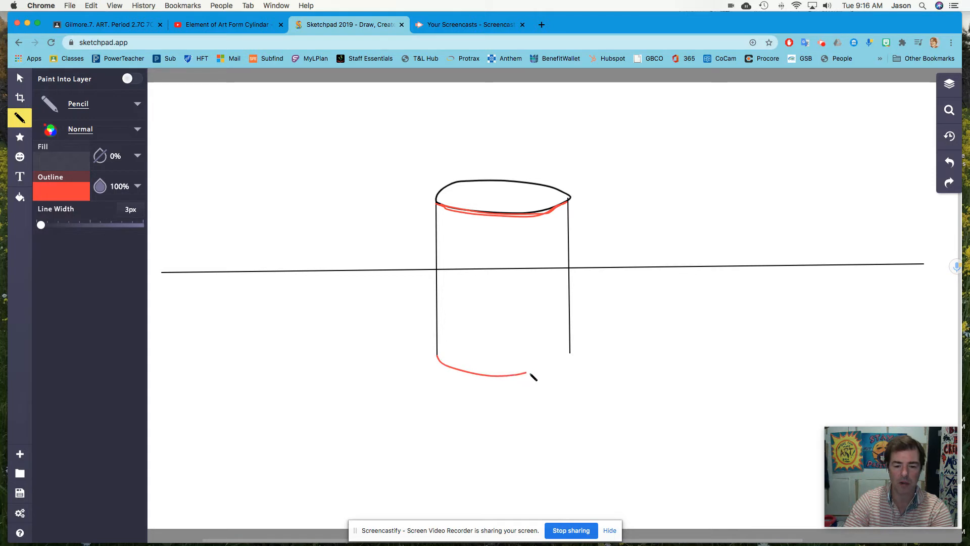
drag(575, 356, 575, 357)
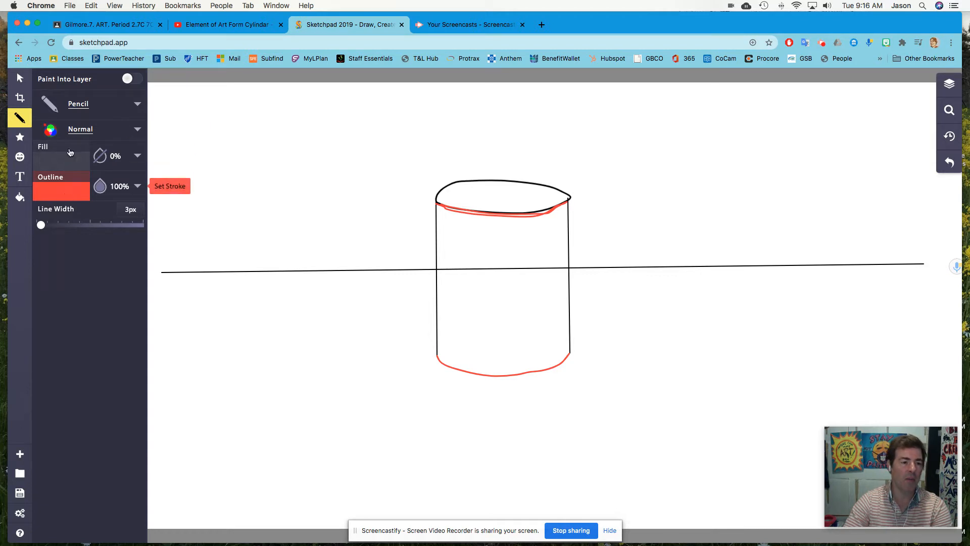
- Paint over the horizon line inside the cylinder with a white Paintbrush, keeping the line outside the sides
click(137, 110)
click(191, 184)
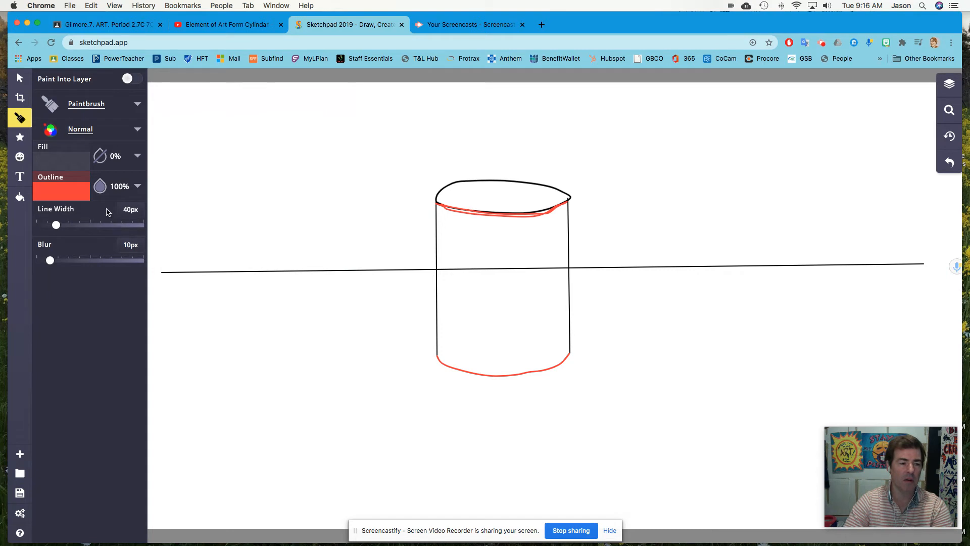
click(61, 191)
click(161, 207)
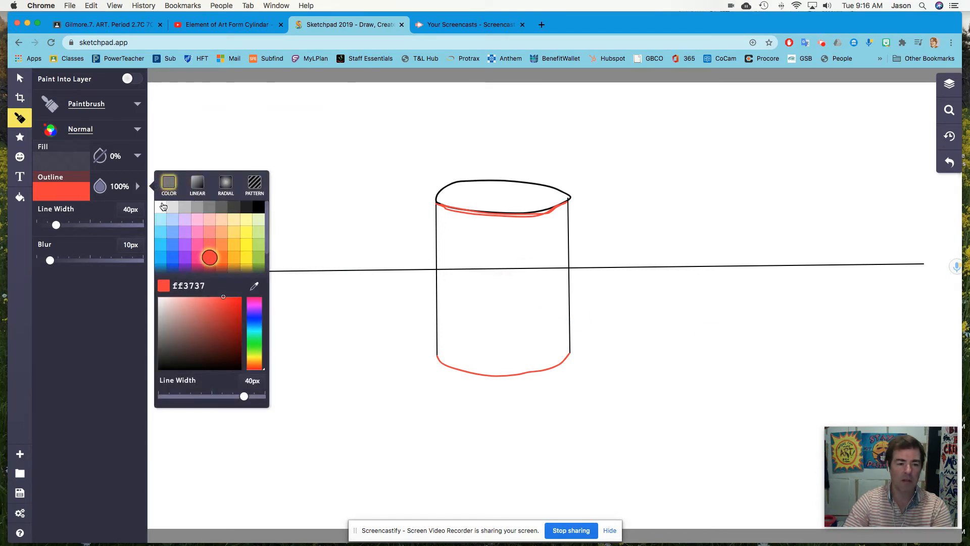
click(453, 272)
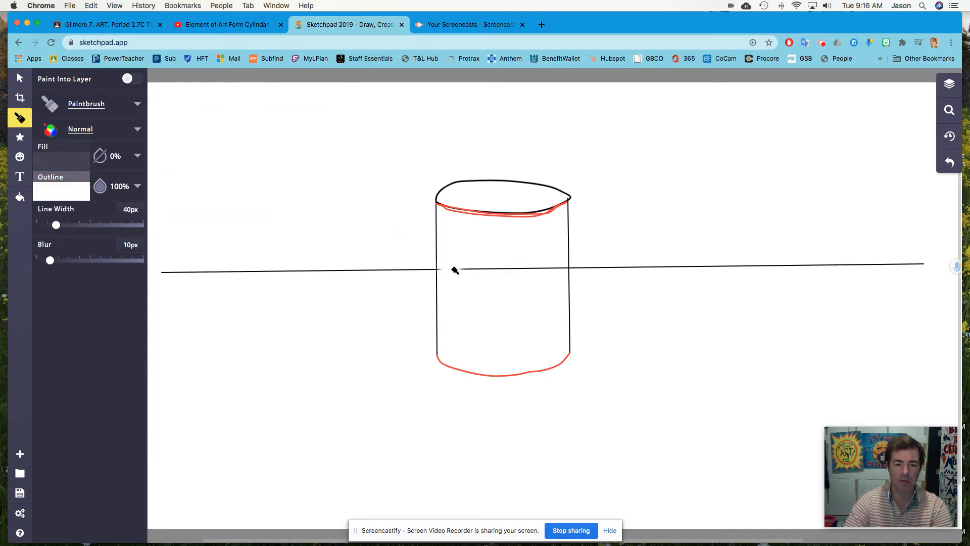
drag(515, 275, 552, 274)
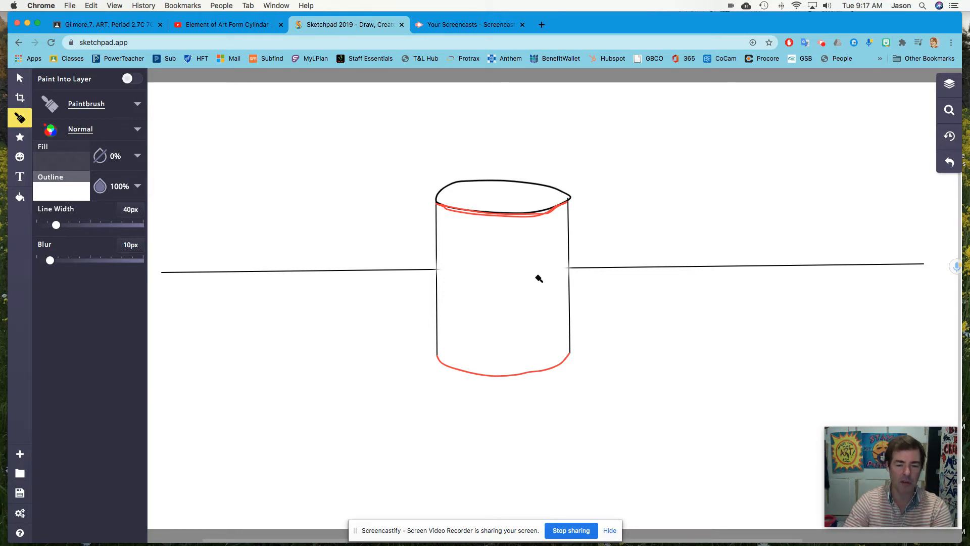
- Sketch a small light source with short rays above and right of the cylinder, using the Pencil brush in black
click(78, 191)
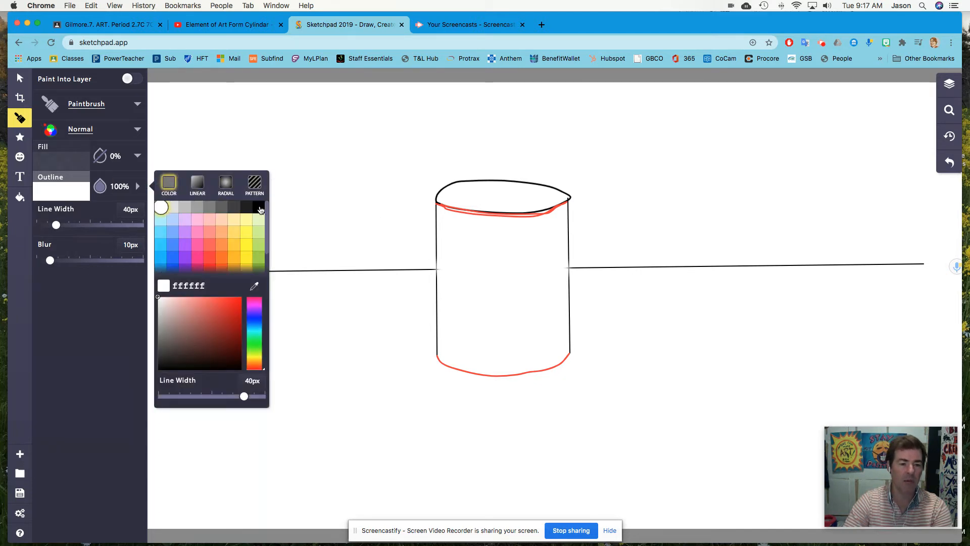
click(86, 106)
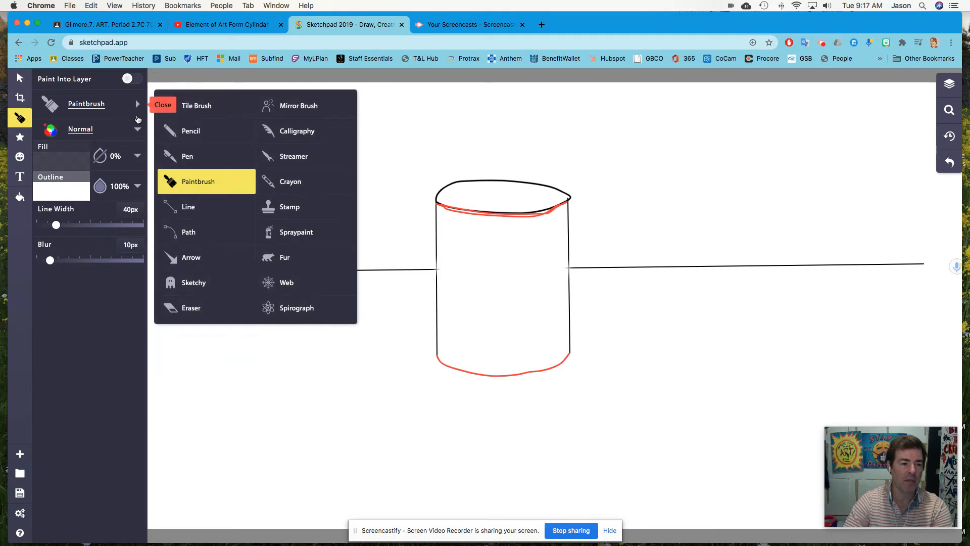
click(178, 129)
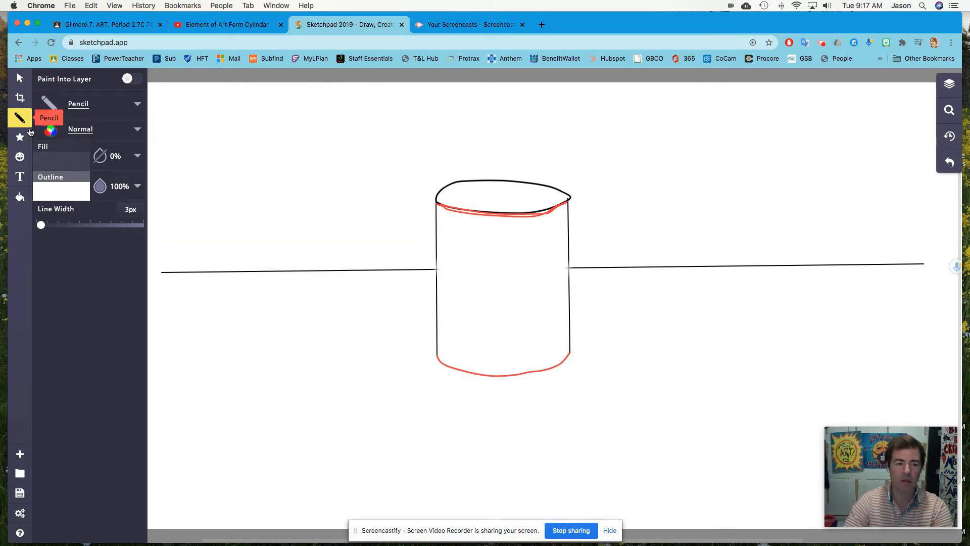
click(50, 188)
click(258, 207)
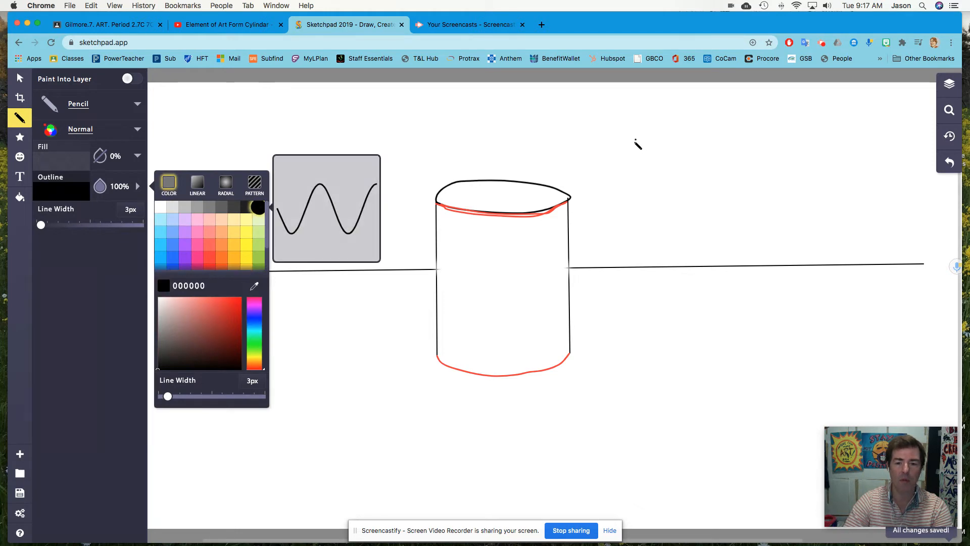
mouse_move(659, 128)
mouse_down()
mouse_move(643, 139)
mouse_move(656, 161)
mouse_up()
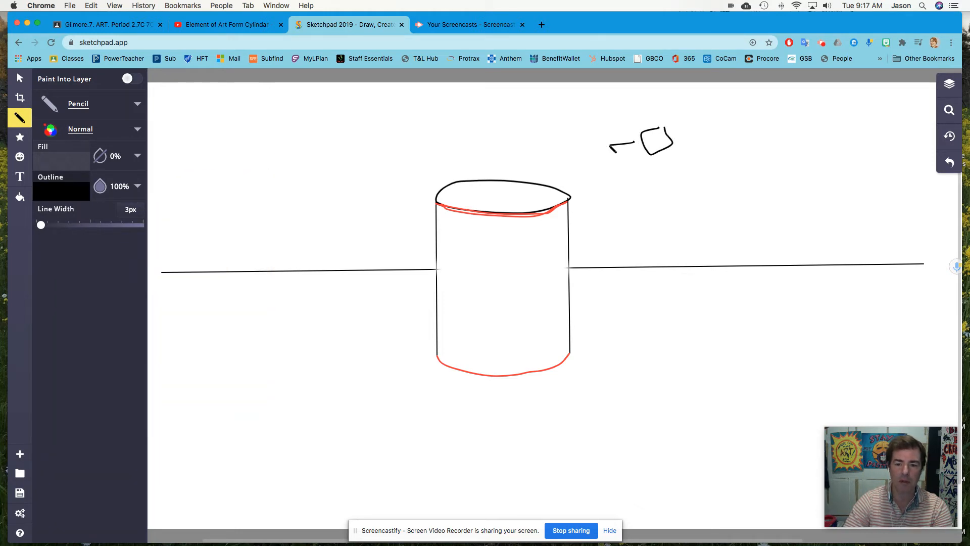
drag(635, 148, 507, 216)
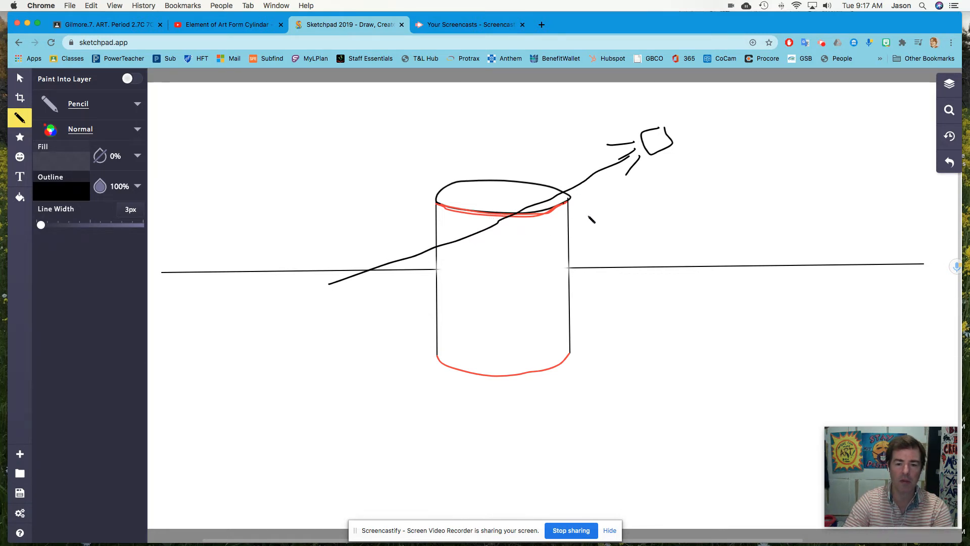
click(585, 185)
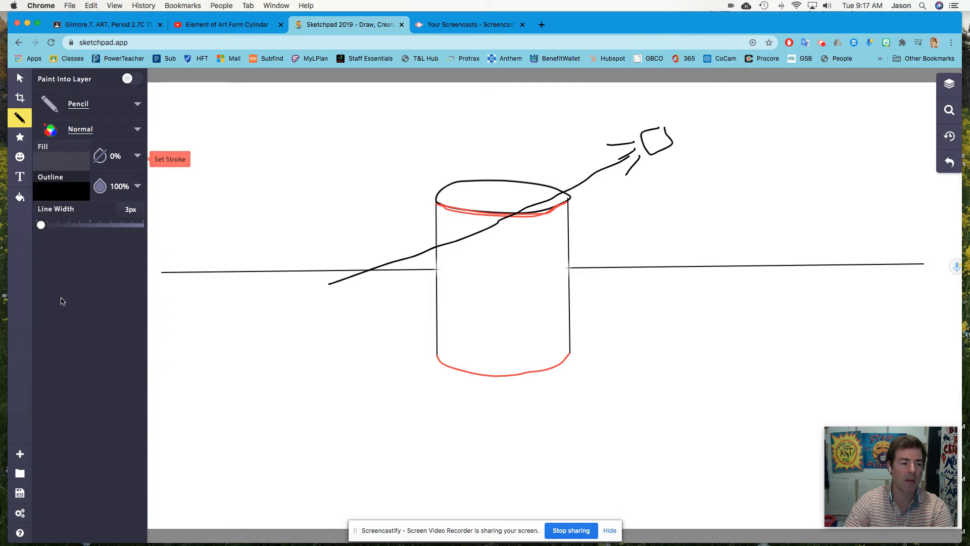
click(950, 162)
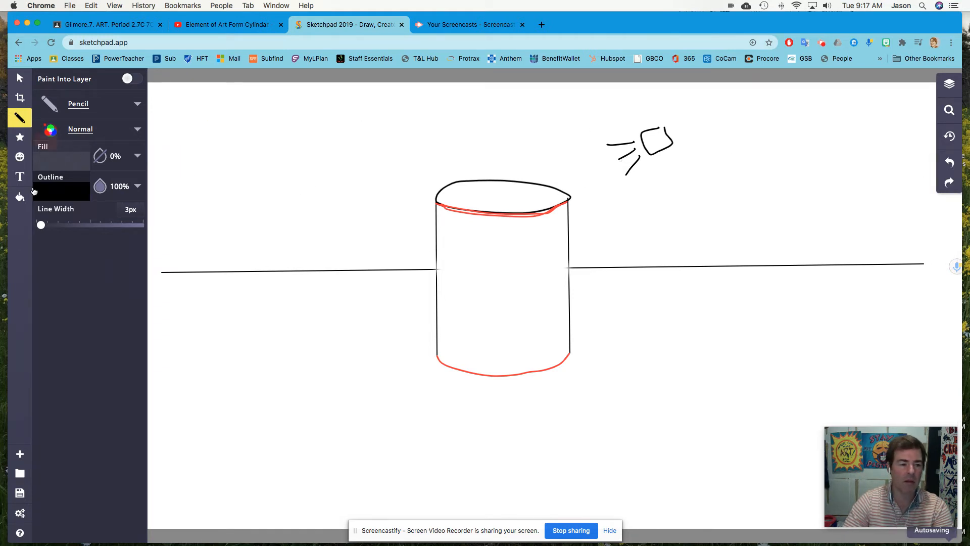
- Paint a soft black shadow band down the cylinder's left side with the Paintbrush at 50 px line width and 21 px blur
click(136, 104)
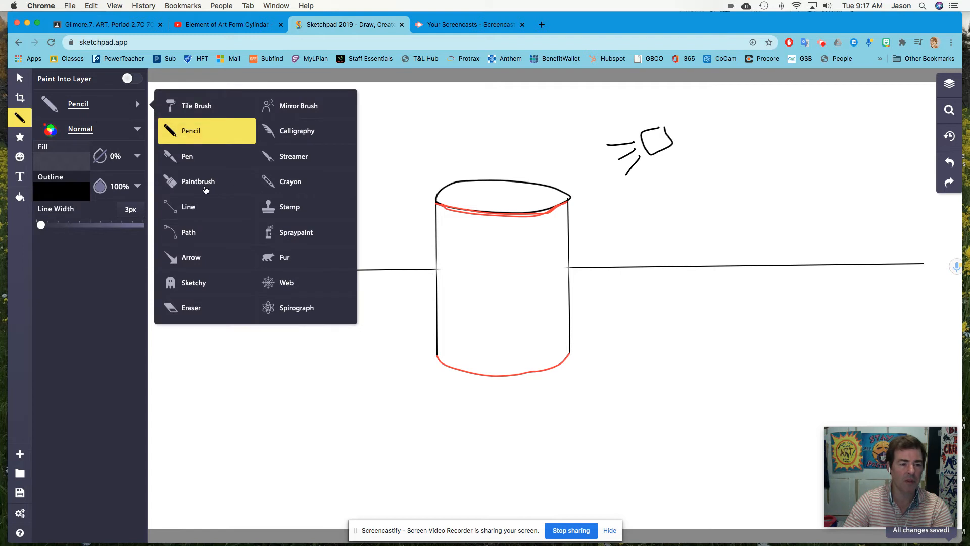
click(205, 190)
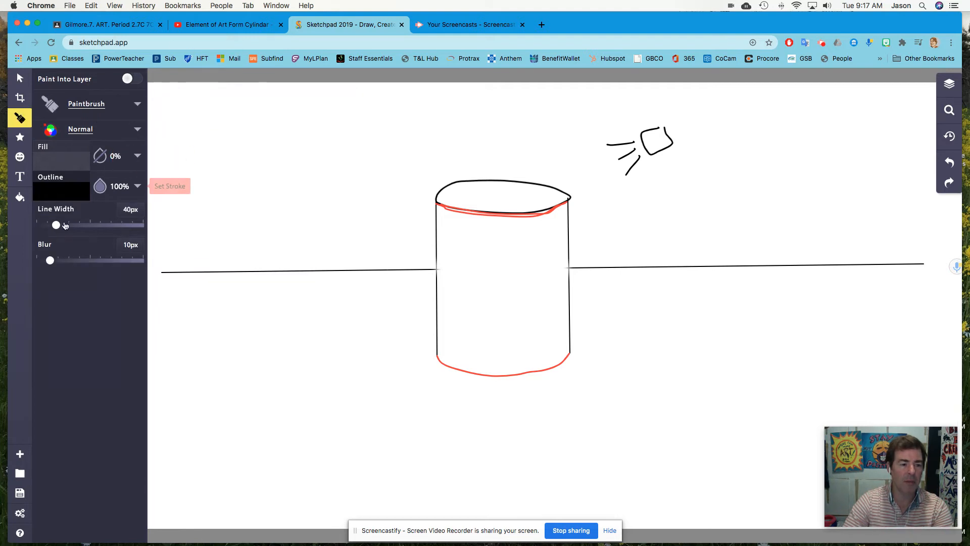
drag(52, 262, 60, 264)
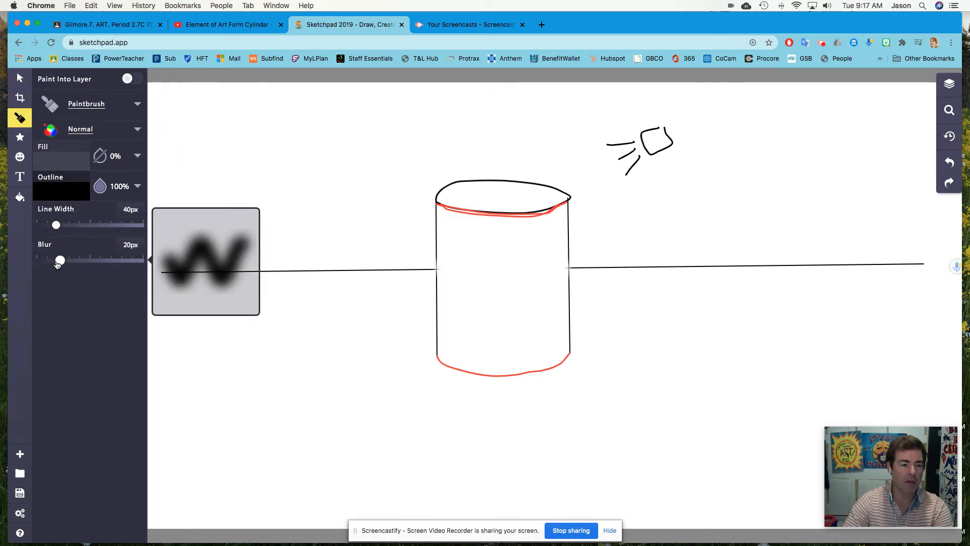
click(59, 229)
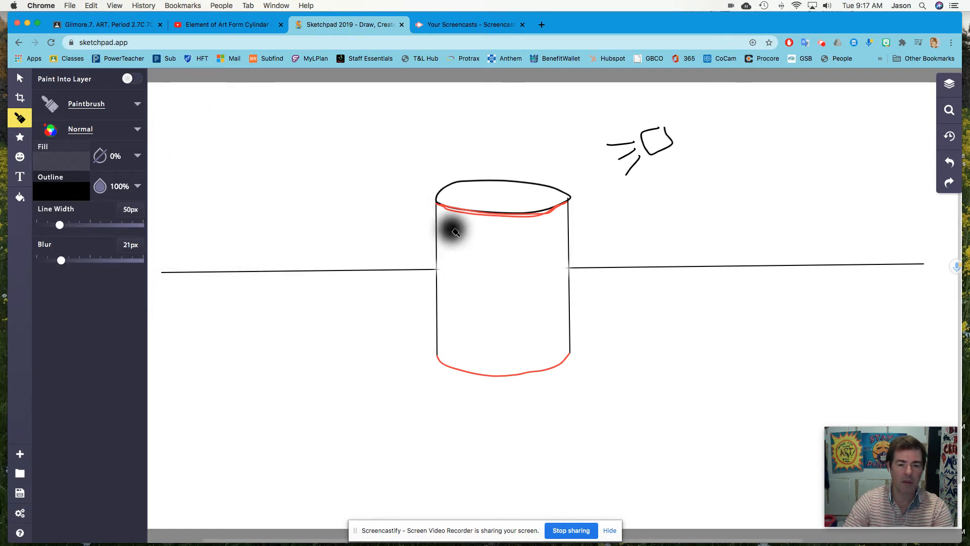
drag(456, 228, 457, 358)
drag(467, 226, 461, 352)
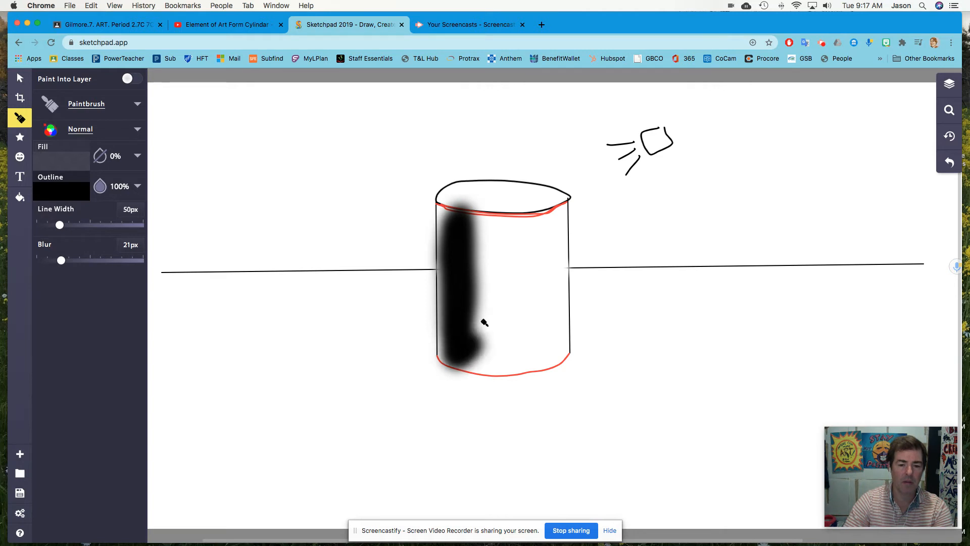
- Paint two soft vertical bands in dark greys 1f1f1f and 3f3f3f beside the cylinder's black shadow band, each lighter one further right
click(64, 190)
click(241, 208)
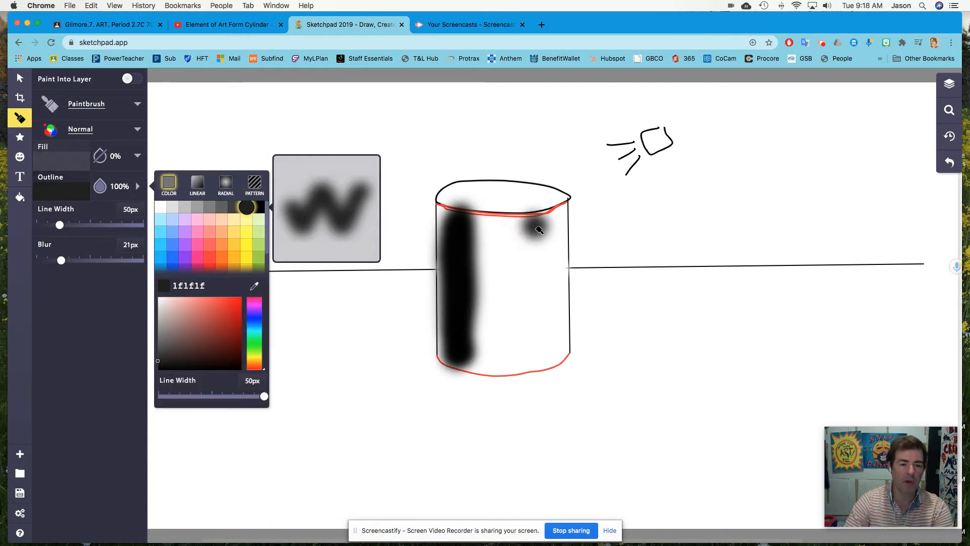
mouse_move(474, 221)
mouse_down()
mouse_move(479, 374)
mouse_move(455, 251)
mouse_up()
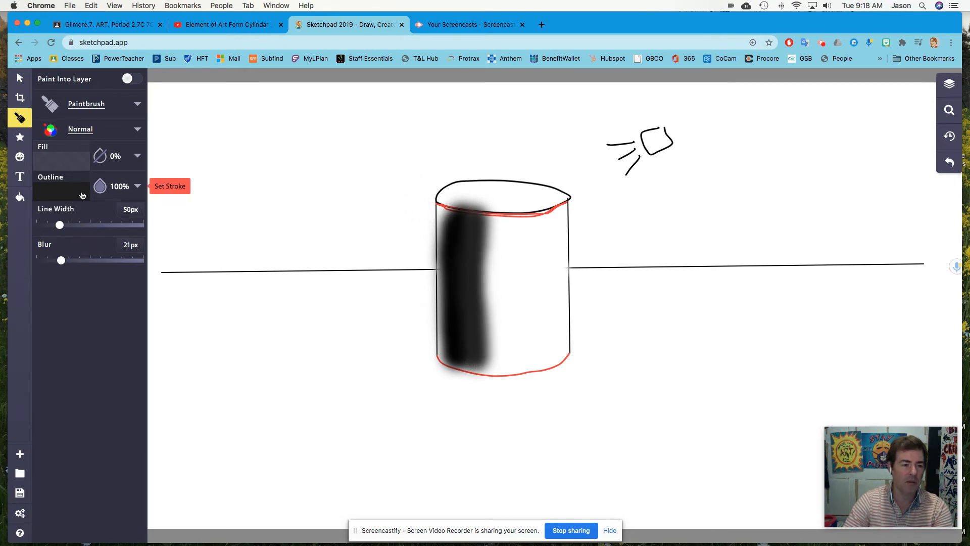
click(64, 190)
click(233, 208)
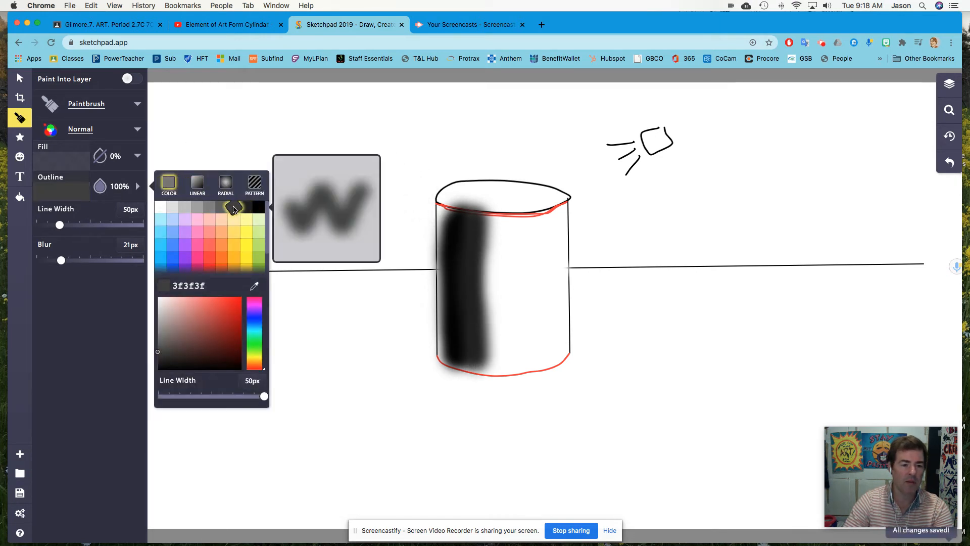
drag(489, 225, 493, 369)
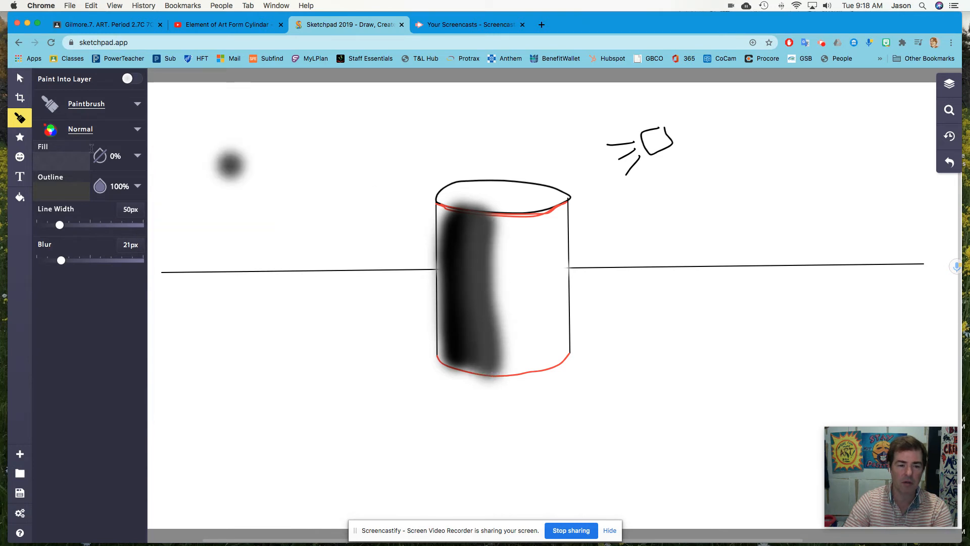
- Continue the cylinder's gradient toward the right with a vertical band in grey 5f5f5f and another in the next lighter grey
click(47, 187)
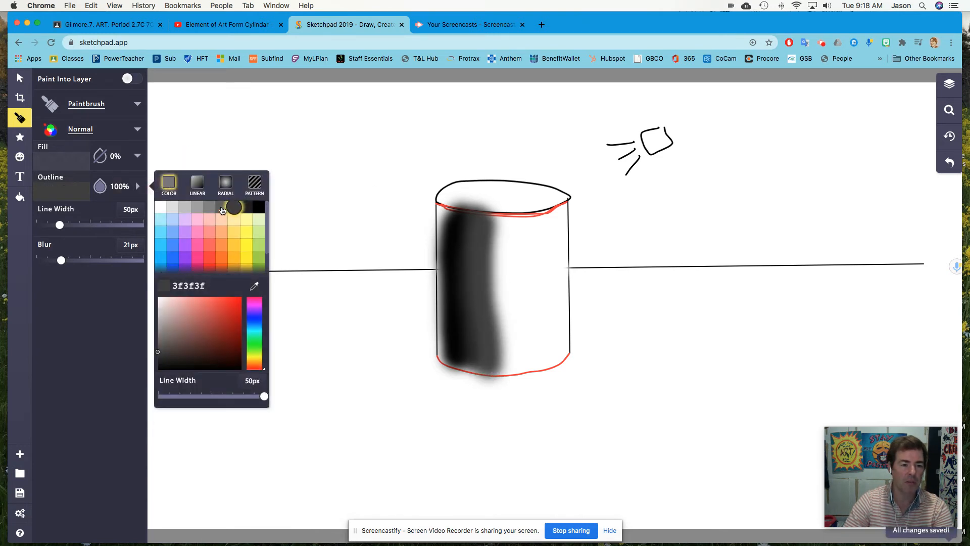
click(222, 211)
drag(504, 207, 507, 363)
mouse_move(505, 290)
mouse_down()
mouse_move(498, 234)
mouse_move(498, 312)
mouse_move(504, 243)
mouse_up()
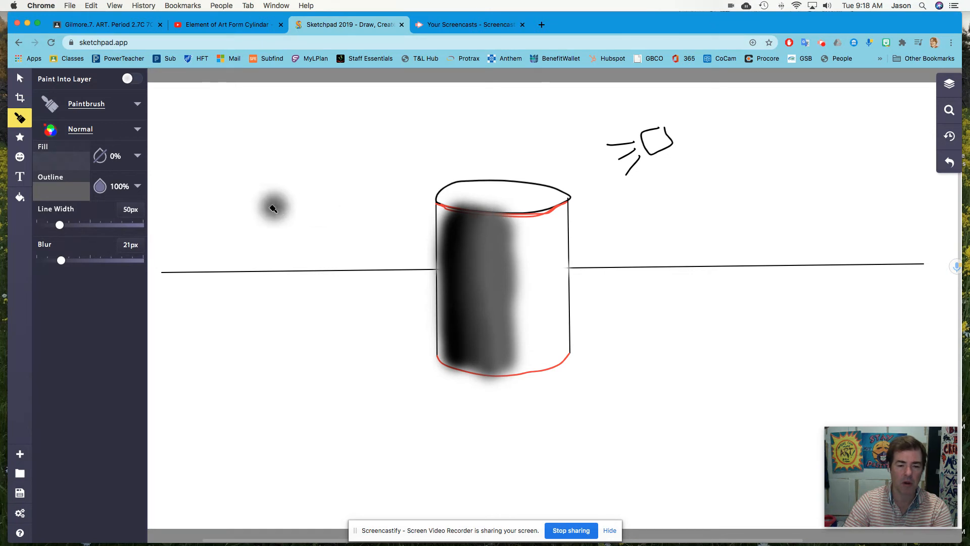
click(61, 195)
click(210, 206)
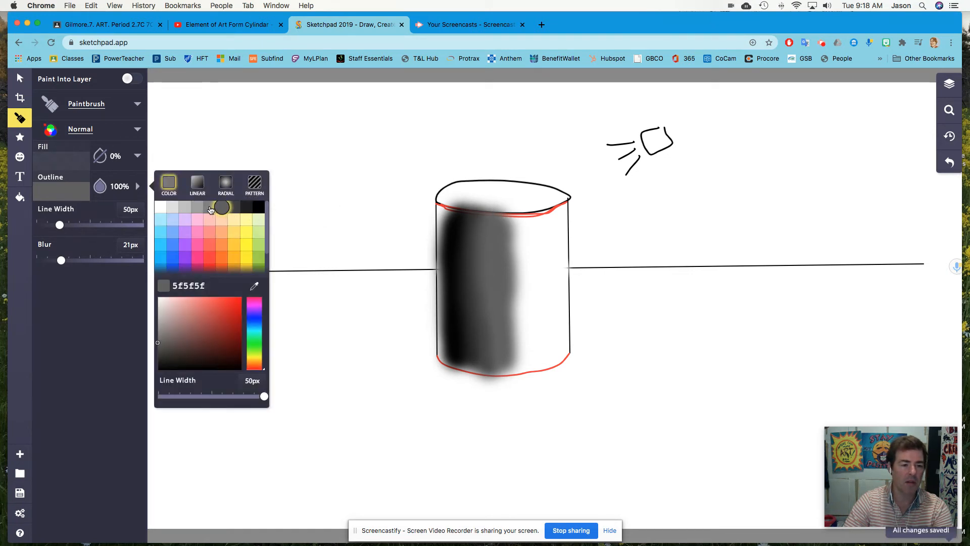
drag(518, 227, 525, 374)
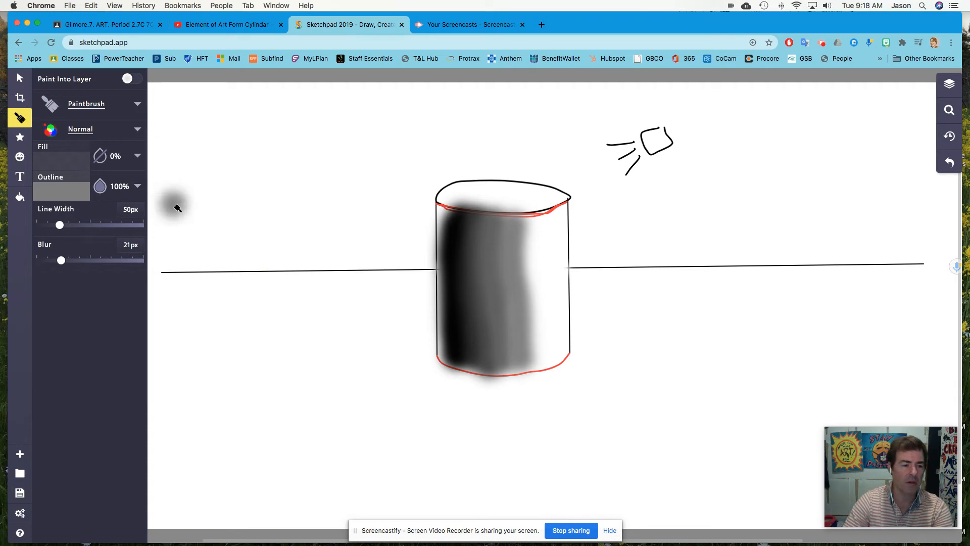
- Extend the cylinder's gradient toward its right side with soft vertical bands in light greys 9f9f9f and bfbfbf
click(61, 194)
click(198, 207)
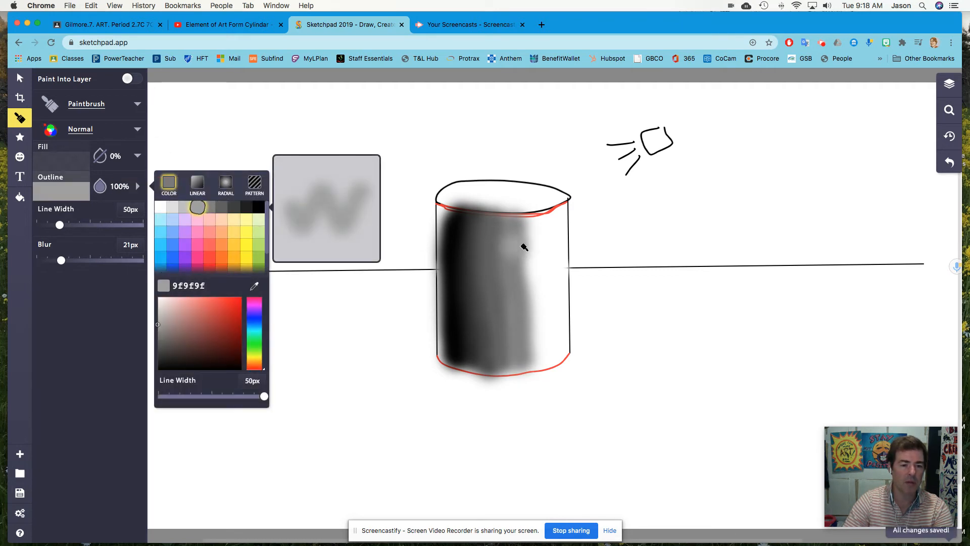
mouse_move(531, 228)
mouse_down()
mouse_move(526, 275)
mouse_move(541, 364)
mouse_move(538, 223)
mouse_up()
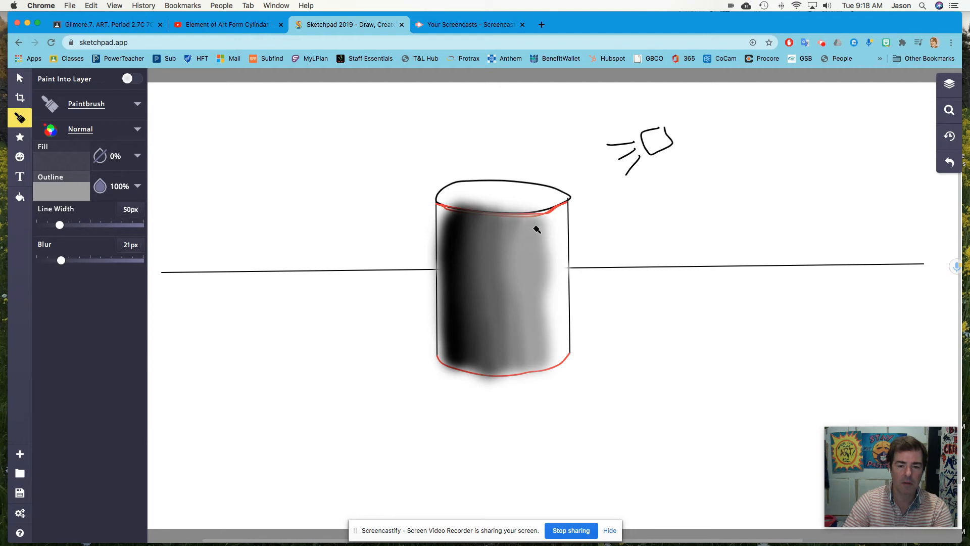
click(137, 186)
click(176, 205)
mouse_move(535, 259)
mouse_down()
mouse_move(546, 229)
mouse_move(549, 330)
mouse_up()
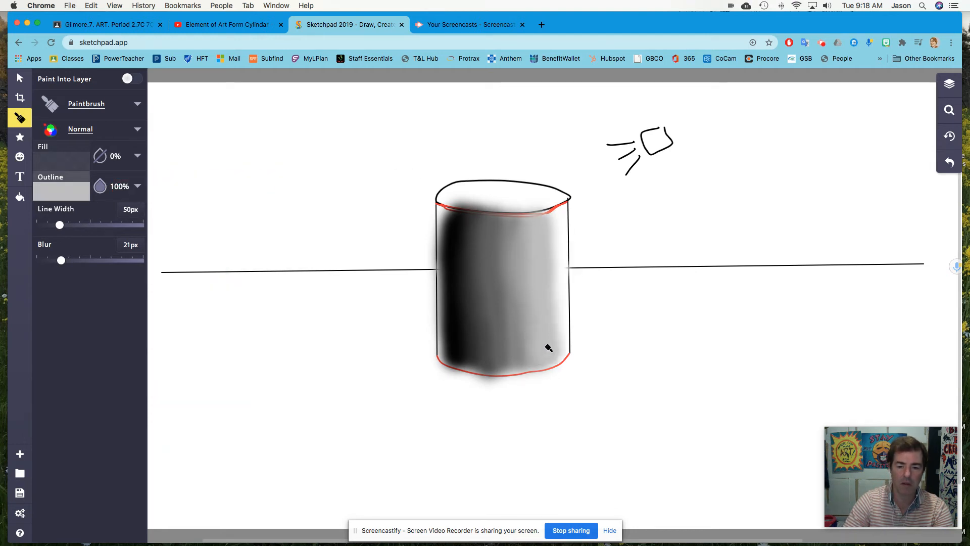
- Paint the cylinder's right edge and the right part of its top ellipse in very light grey dfdfdf
click(63, 197)
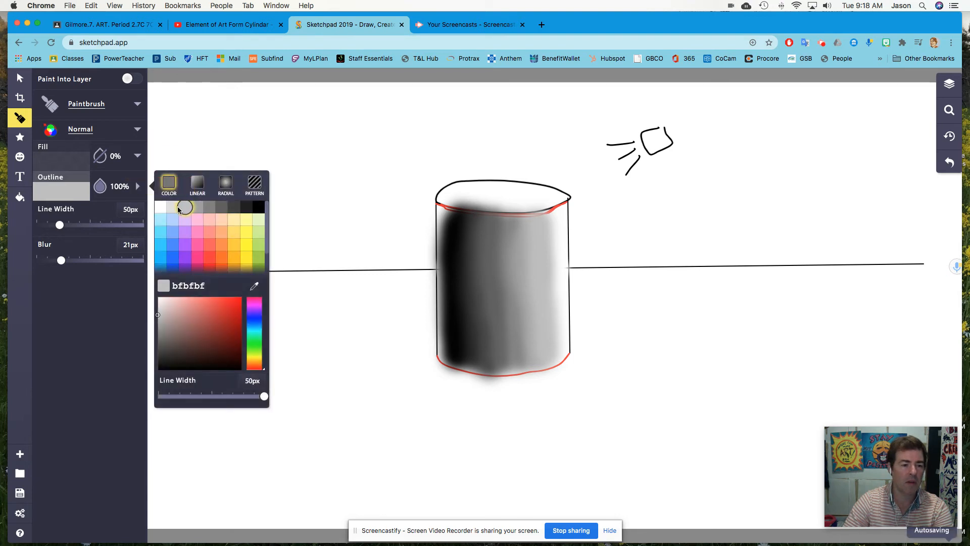
click(173, 209)
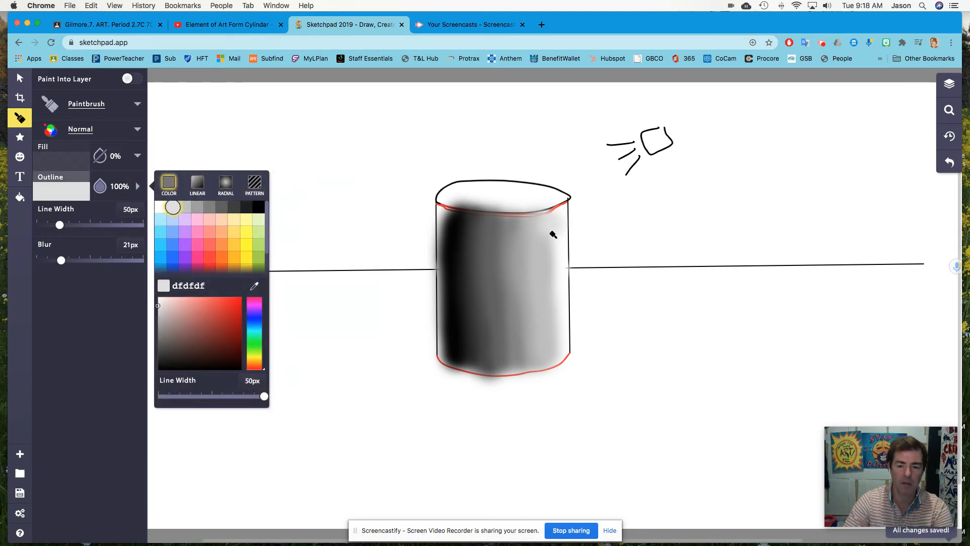
mouse_move(532, 239)
mouse_down()
mouse_move(546, 199)
mouse_move(518, 198)
mouse_up()
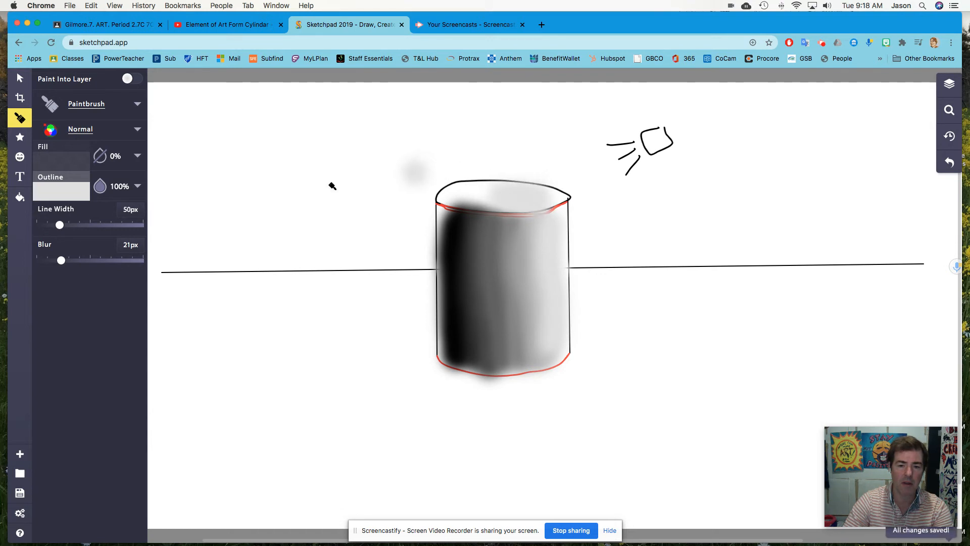
- Shade the left and middle part of the cylinder's top ellipse with soft grey 9f9f9f
click(127, 188)
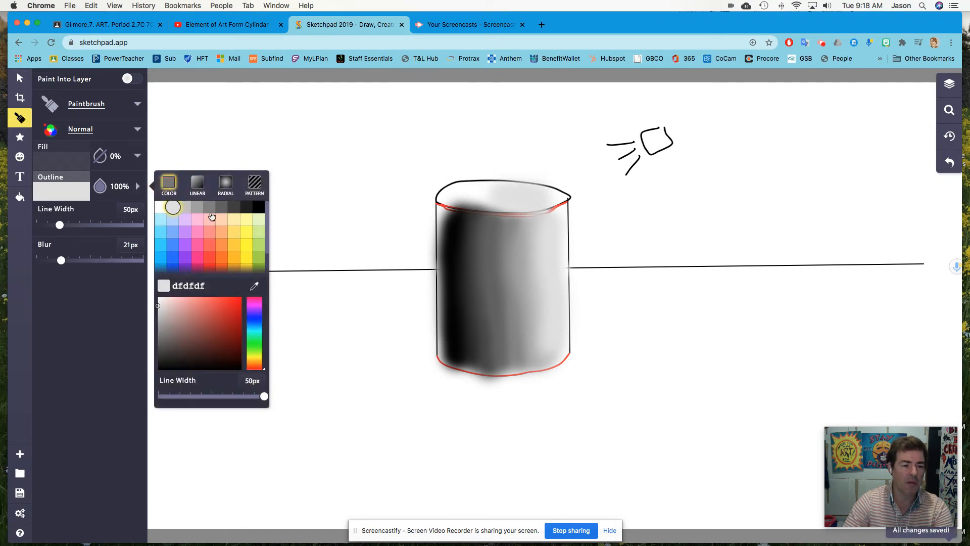
click(183, 209)
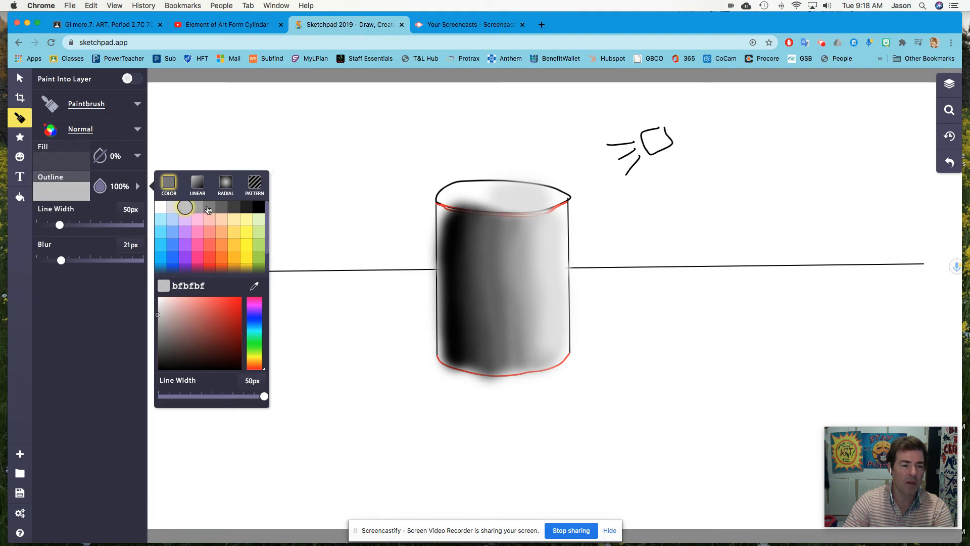
click(208, 209)
click(198, 207)
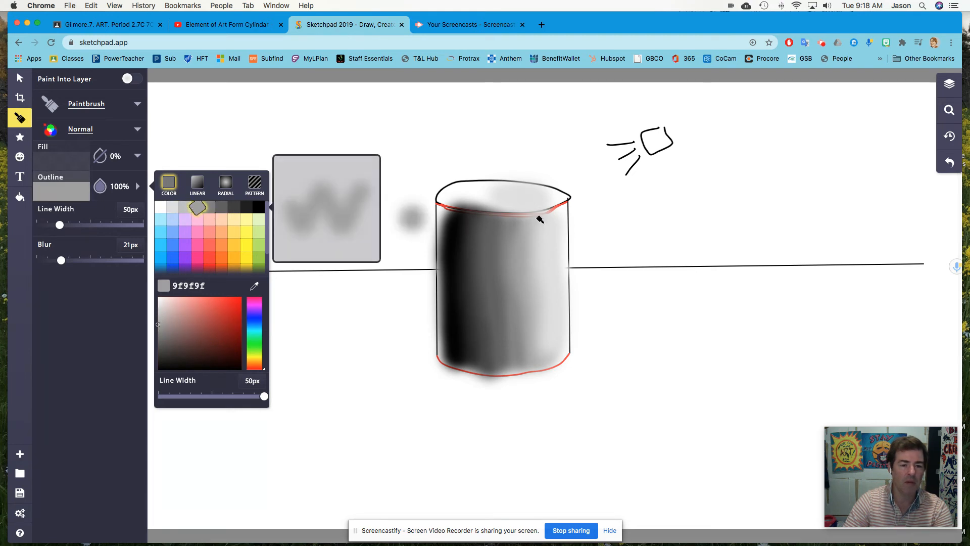
mouse_move(472, 195)
mouse_down()
mouse_move(463, 195)
mouse_move(514, 207)
mouse_up()
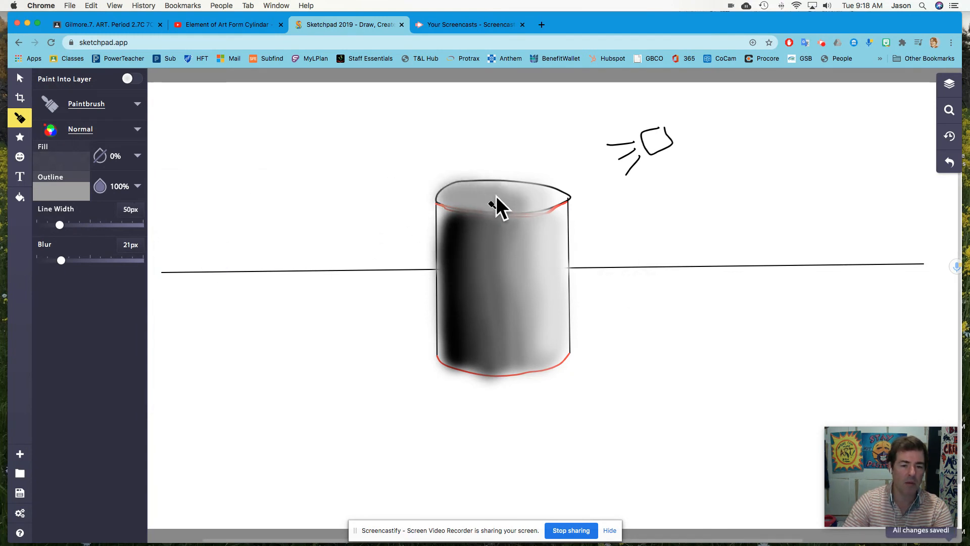
- Darken the cylinder's left edge with a crisp black Paintbrush stroke at 20 px line width and 2 px blur
click(64, 195)
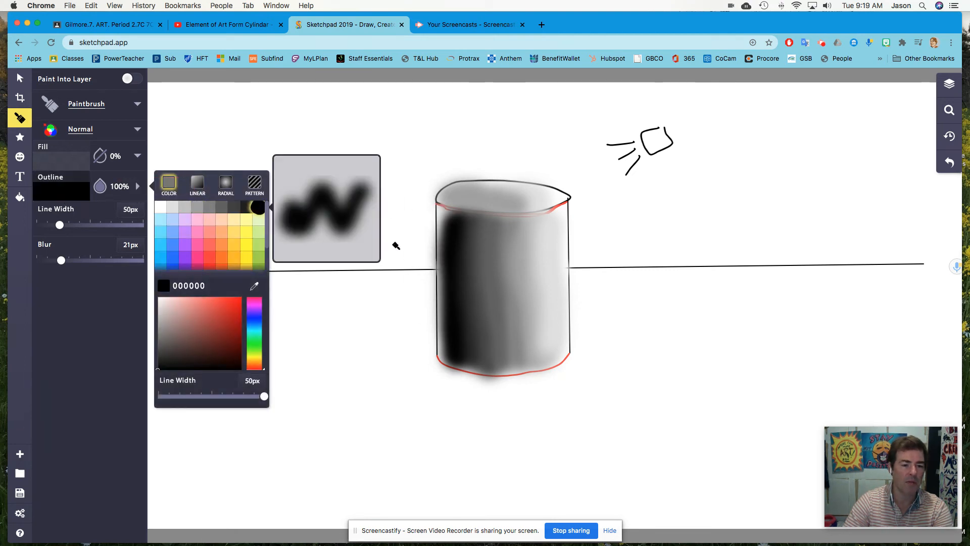
drag(60, 261, 41, 260)
mouse_move(60, 225)
mouse_down()
mouse_move(46, 230)
mouse_move(45, 262)
mouse_up()
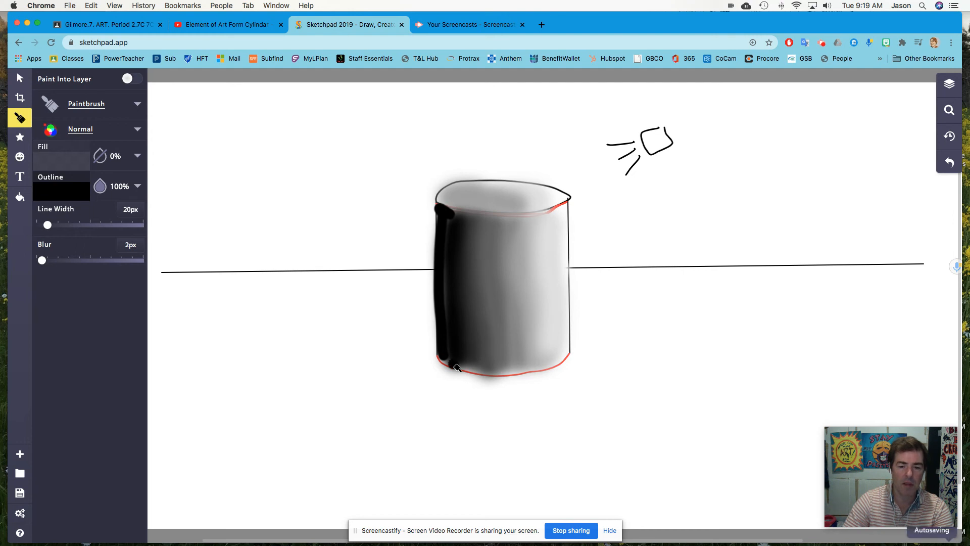
- Trace the red front rim and bottom curve of the cylinder in black with the Pencil brush at 3 px
click(63, 198)
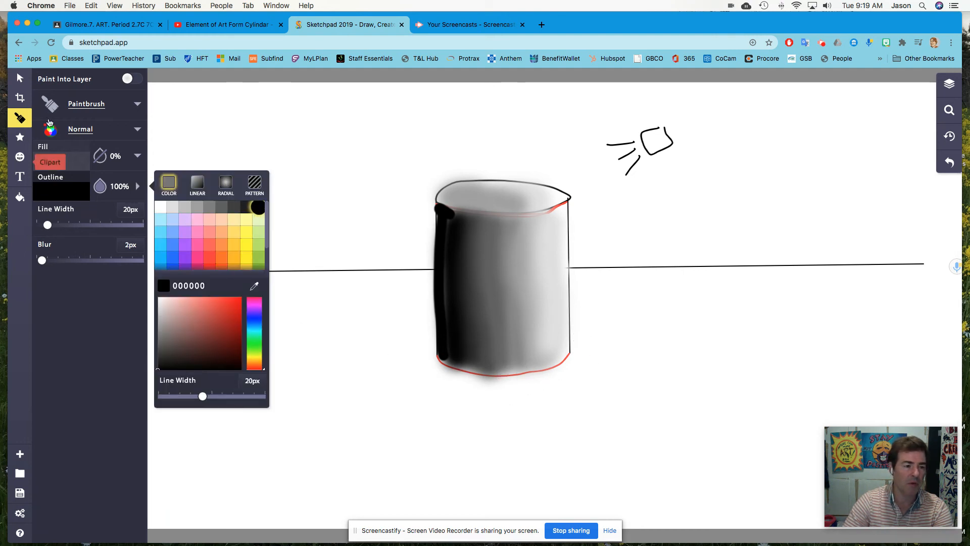
click(135, 106)
click(174, 133)
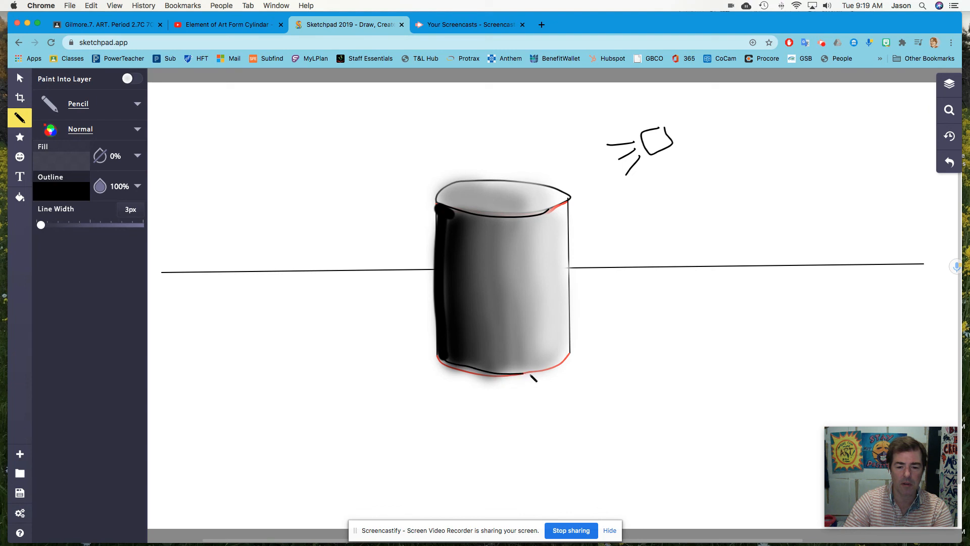
- Paint a black cast shadow from the cylinder's base toward the lower left with the Paintbrush at 20 px and 22 px blur, undoing a first outline
click(53, 187)
click(107, 116)
click(191, 187)
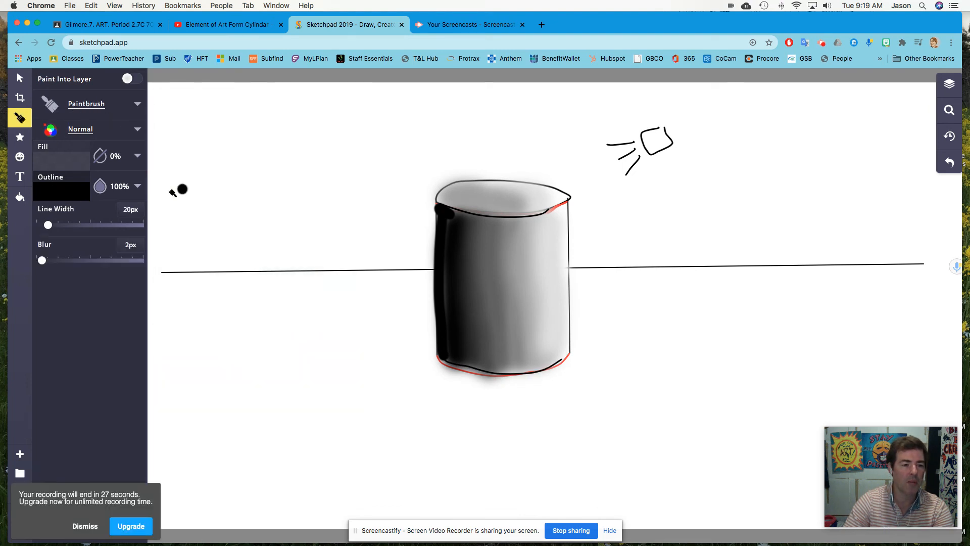
drag(51, 260, 63, 261)
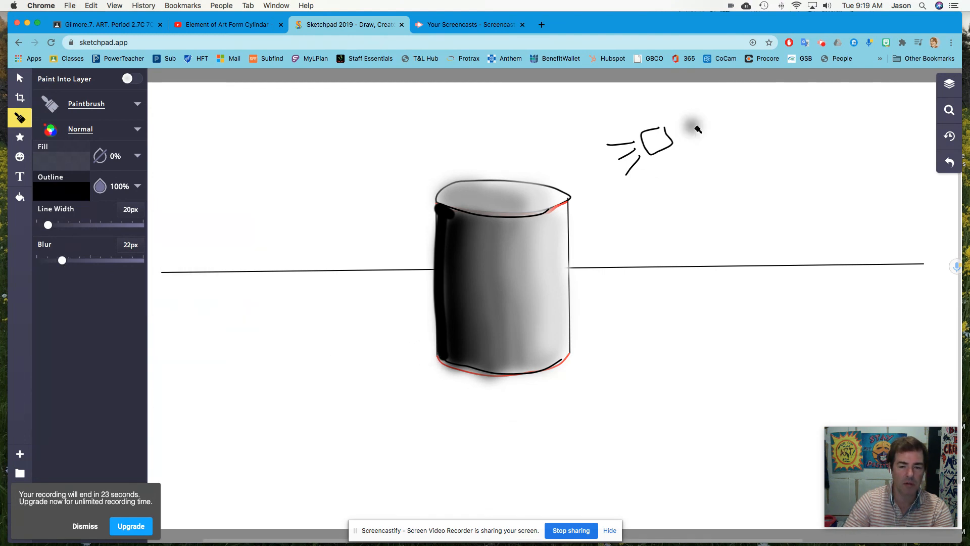
mouse_move(435, 346)
mouse_down()
mouse_move(281, 396)
mouse_move(259, 416)
mouse_move(301, 434)
mouse_move(411, 434)
mouse_move(570, 382)
mouse_up()
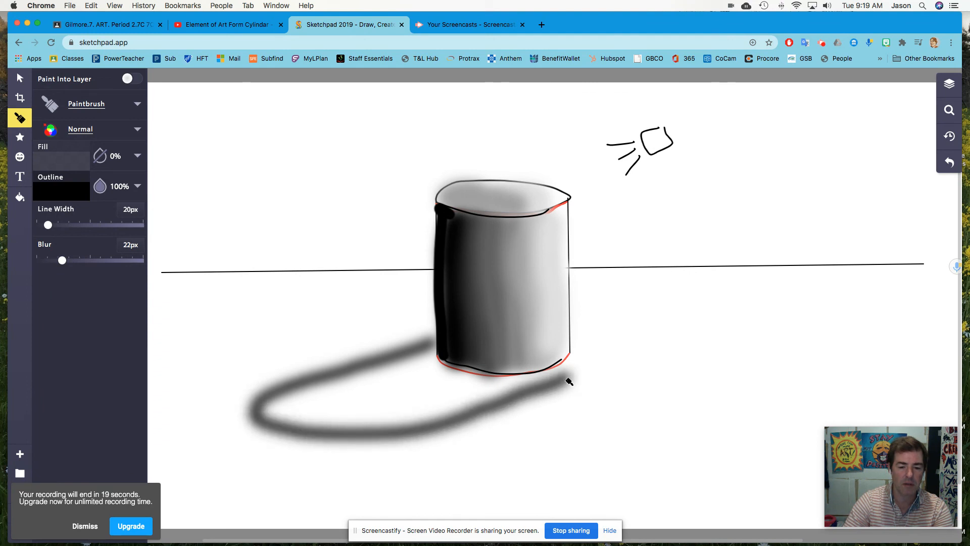
key(super+z)
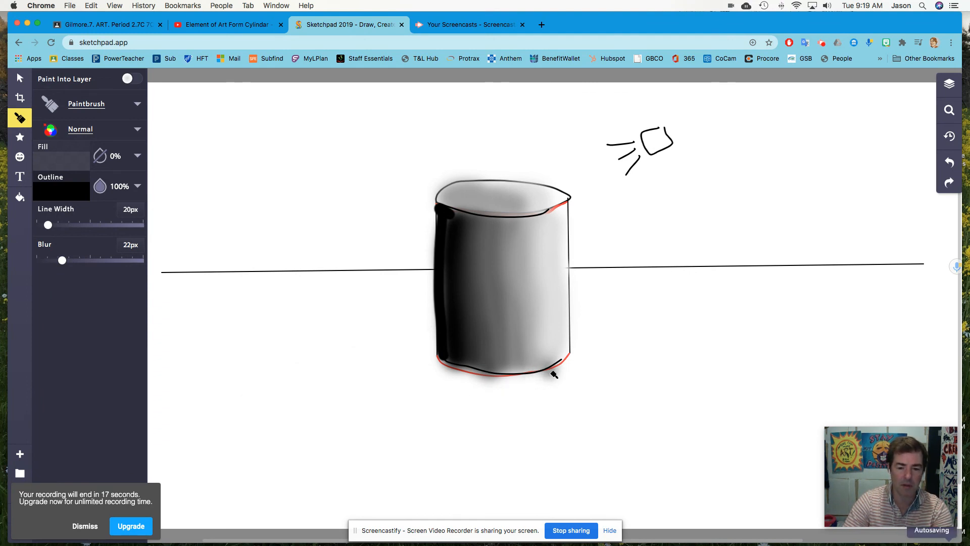
mouse_move(534, 379)
mouse_down()
mouse_move(412, 412)
mouse_move(304, 410)
mouse_move(441, 355)
mouse_move(317, 380)
mouse_move(297, 395)
mouse_move(299, 414)
mouse_move(370, 412)
mouse_move(431, 387)
mouse_move(308, 401)
mouse_move(357, 404)
mouse_move(377, 382)
mouse_move(429, 379)
mouse_move(366, 379)
mouse_move(461, 375)
mouse_move(432, 369)
mouse_move(493, 385)
mouse_move(460, 388)
mouse_up()
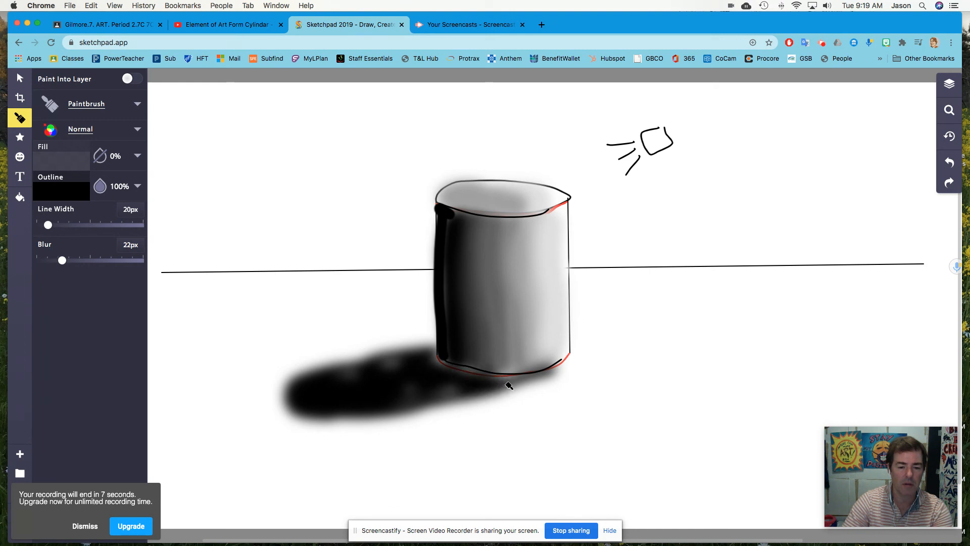